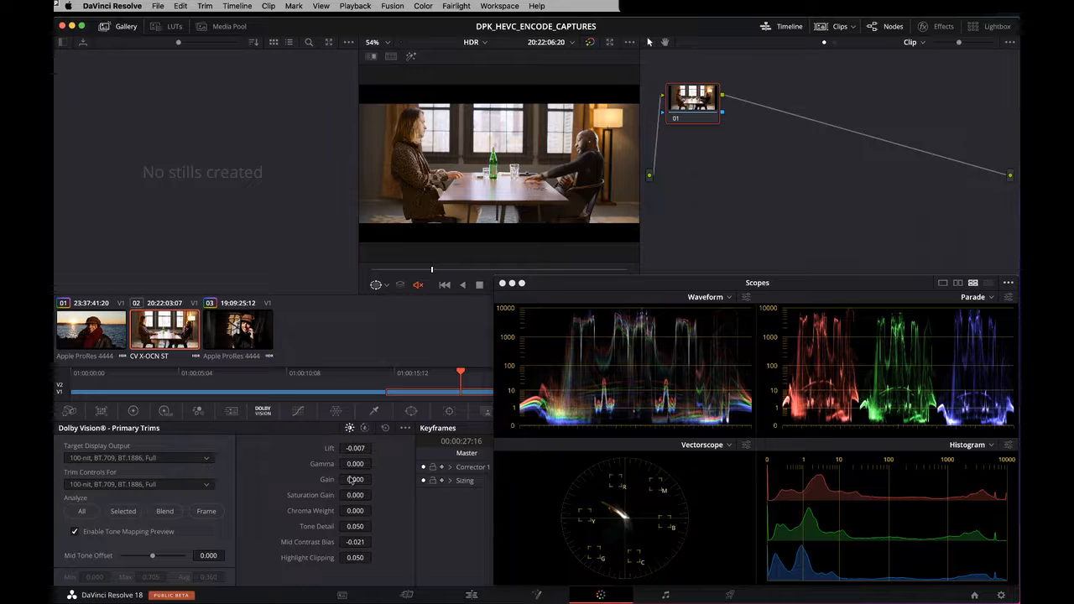
Step: Change the waveform scale style of the video scopes to 10-bit
click(1007, 284)
mouse_move(997, 298)
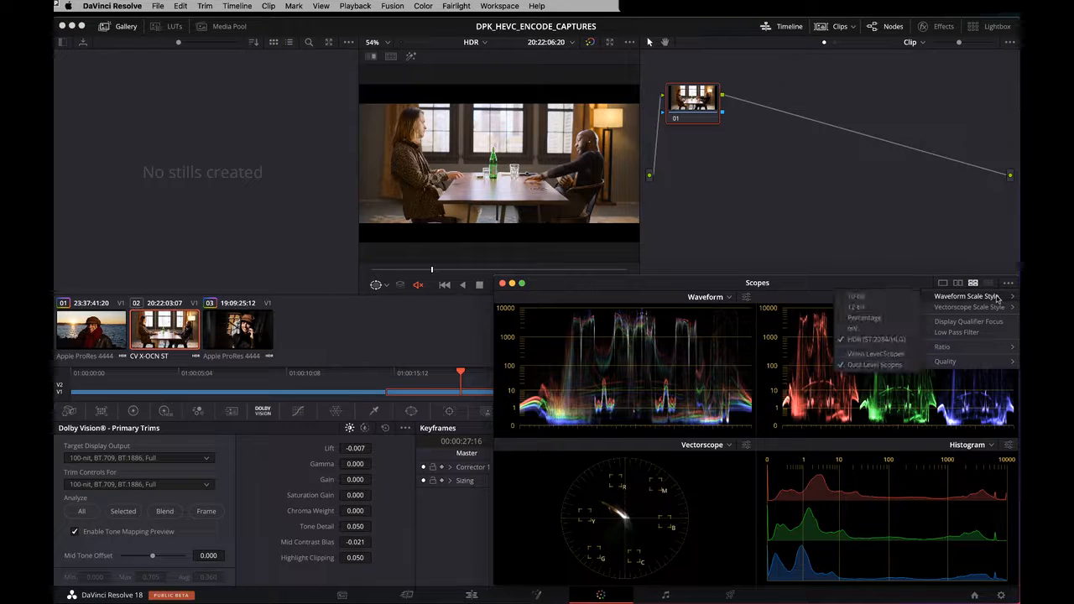
click(900, 298)
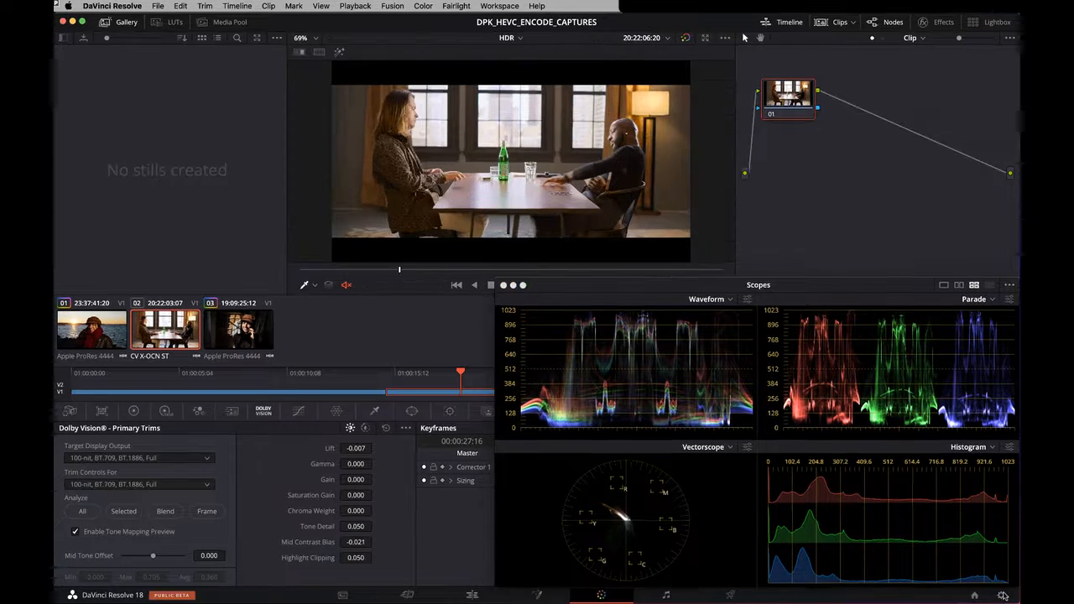
Step: In the project's color management settings, choose P3-D65 ST2084 (1000 nits) as the ACES output transform
click(1003, 595)
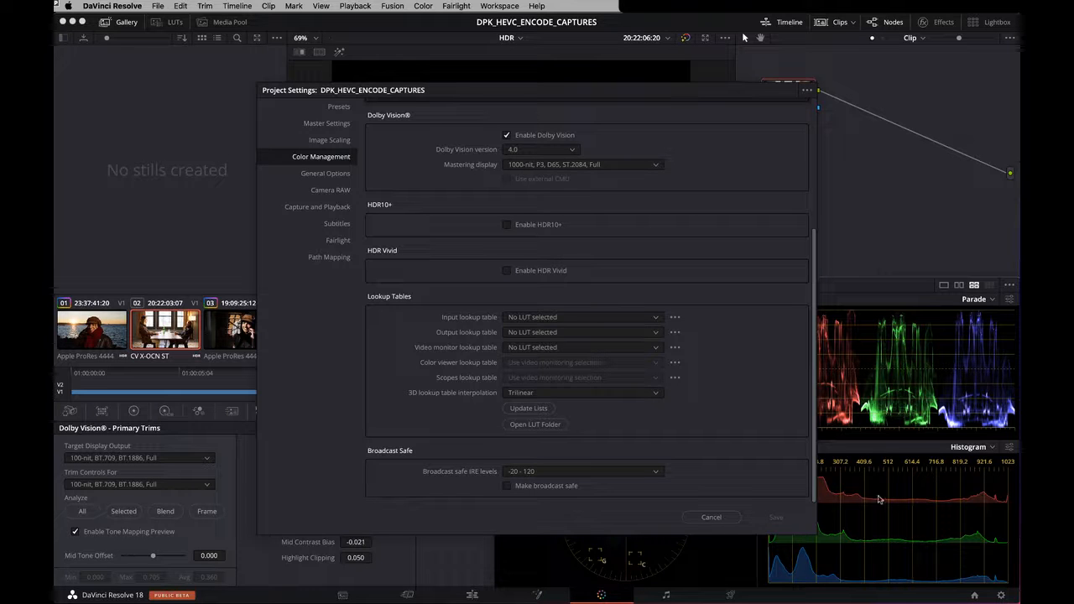
drag(818, 442, 814, 297)
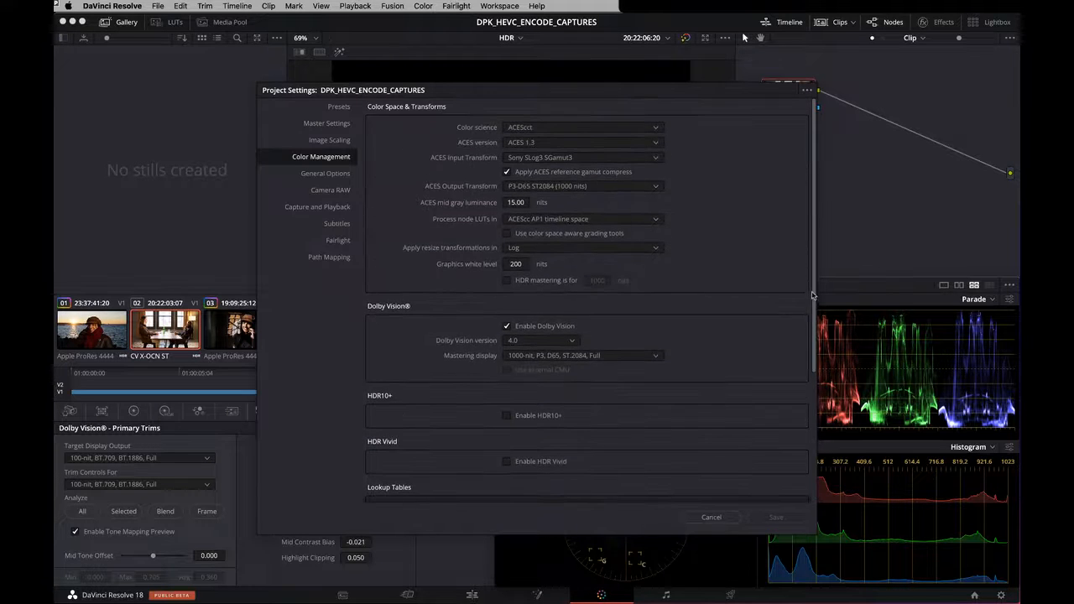
click(659, 187)
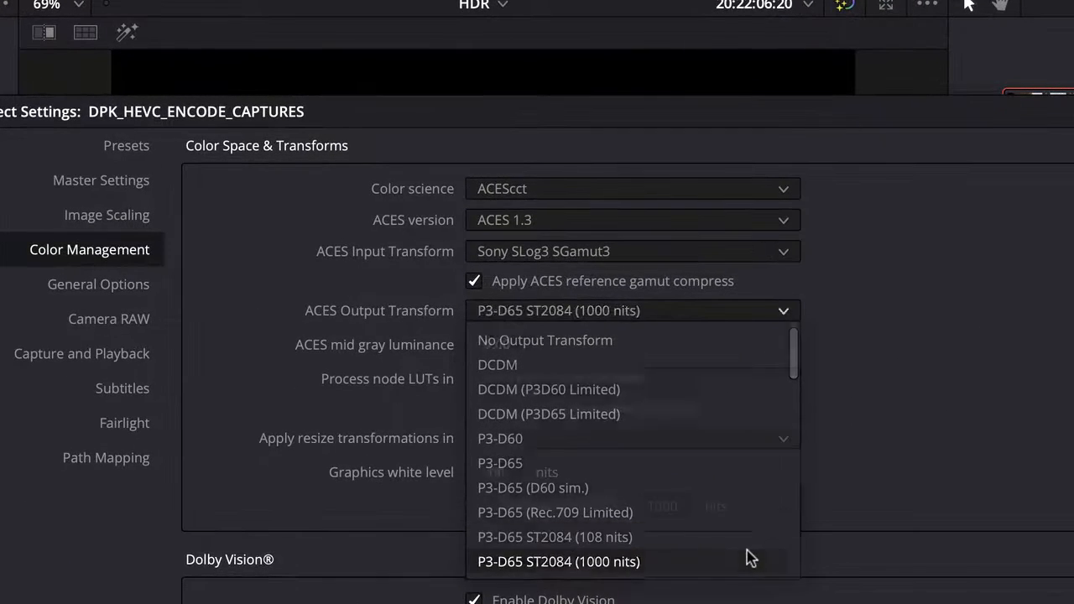
click(750, 557)
Step: Choose 1000-nit, P3, D65, ST.2084, Full as the Dolby Vision mastering display and close the project settings
scroll(627, 360, down, 5)
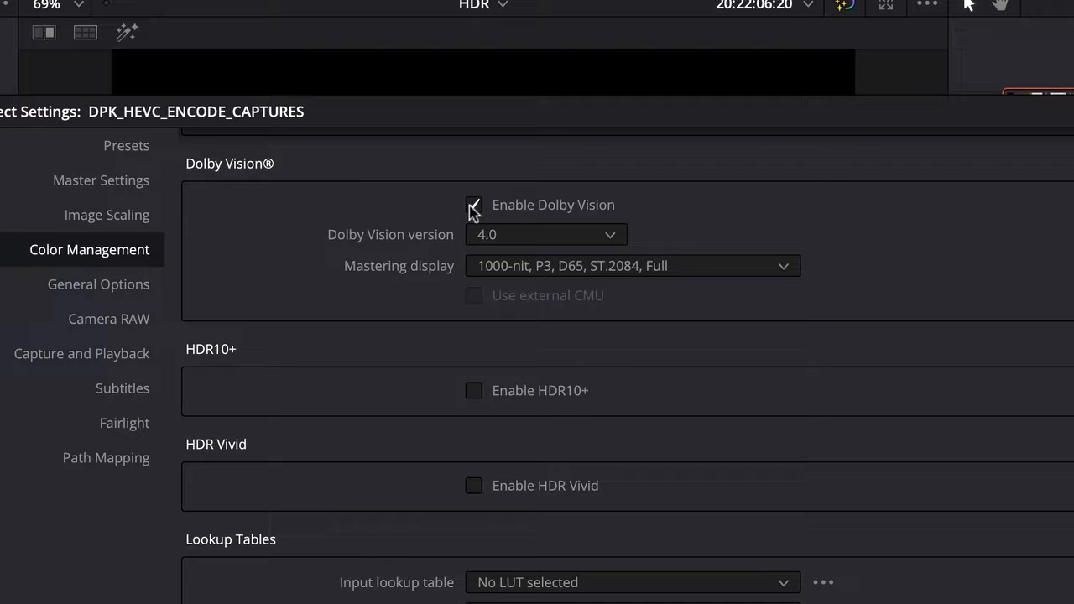
click(771, 267)
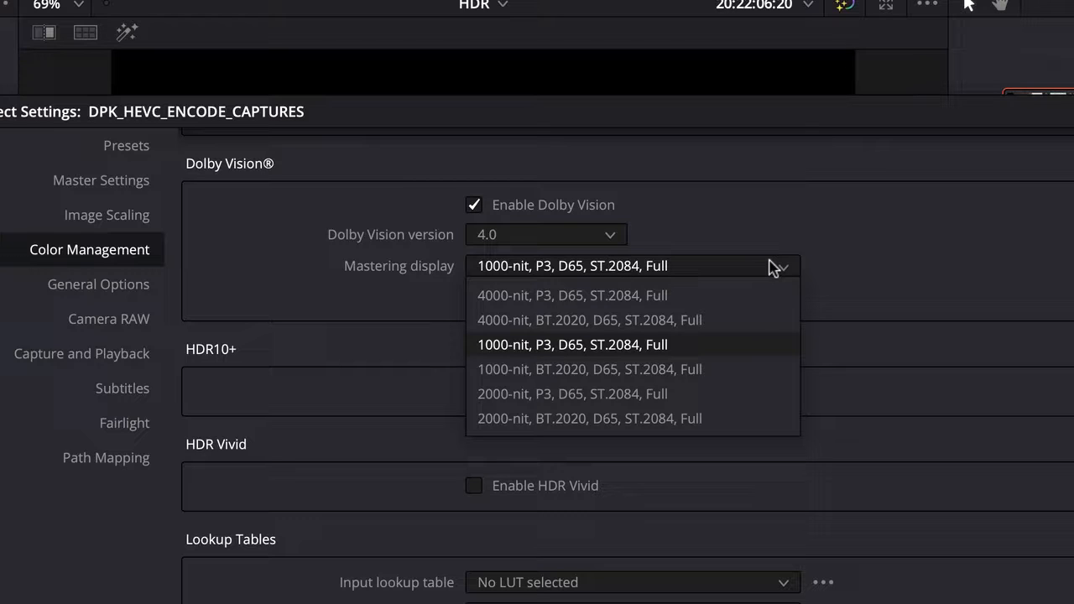
click(766, 353)
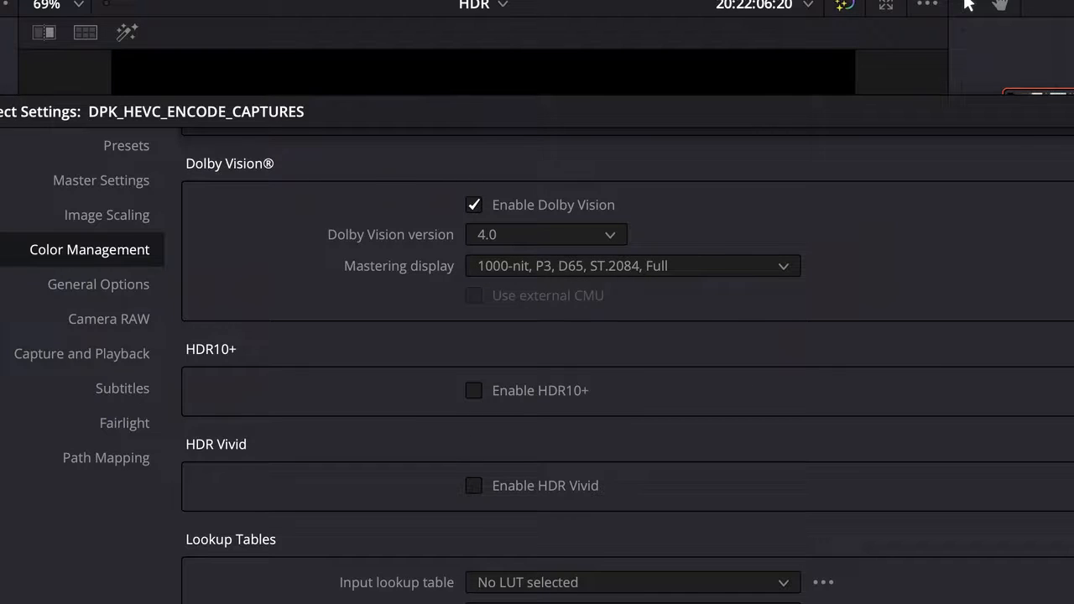
key(Return)
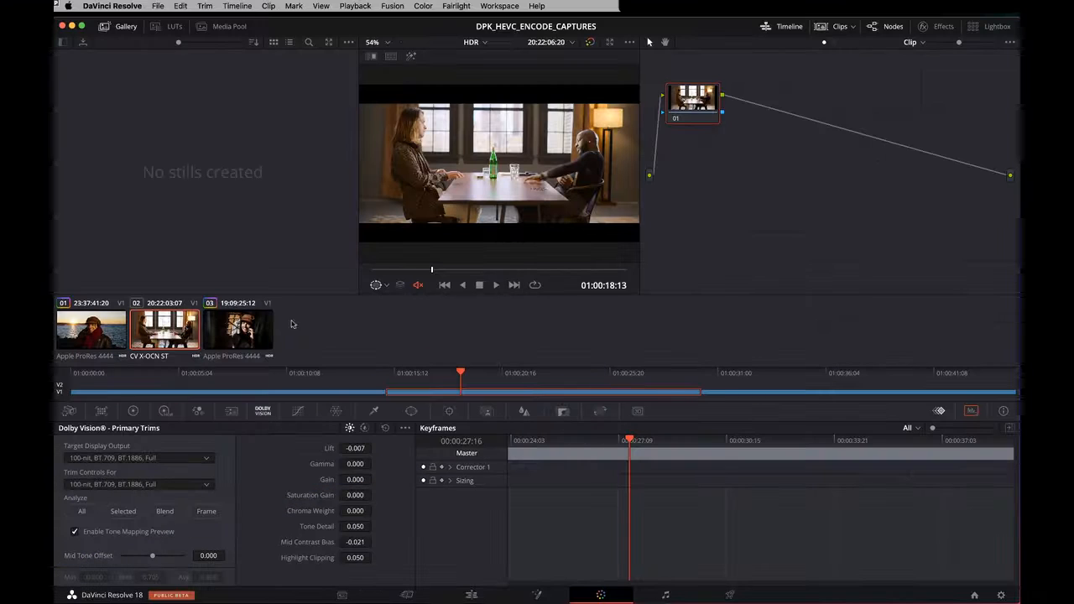
Step: Review the Dolby Vision trims of the first and third timeline clips, ending on the third clip
key(Down)
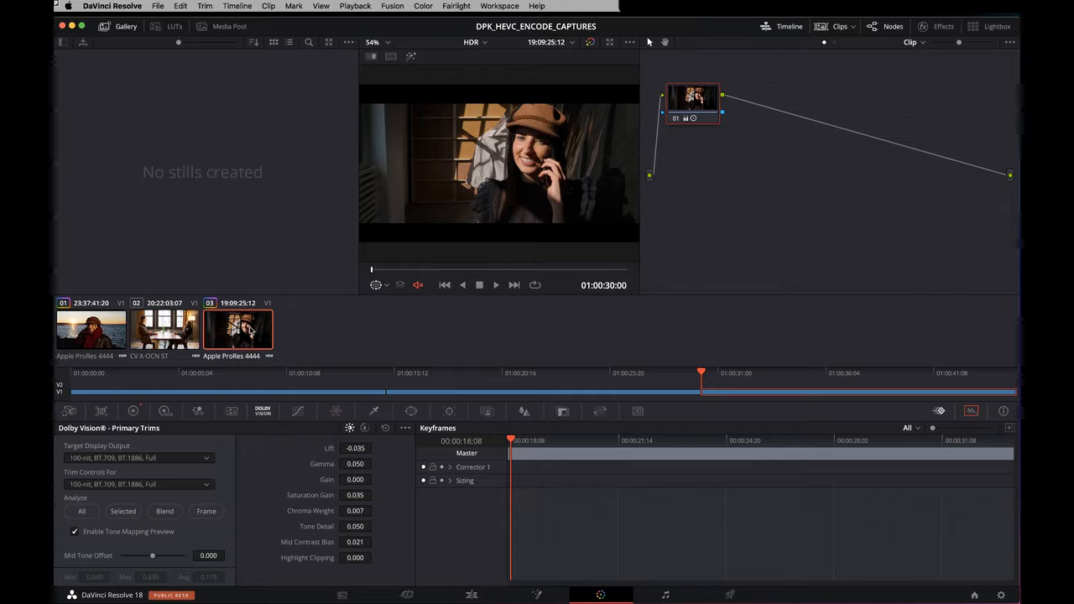
key(Home)
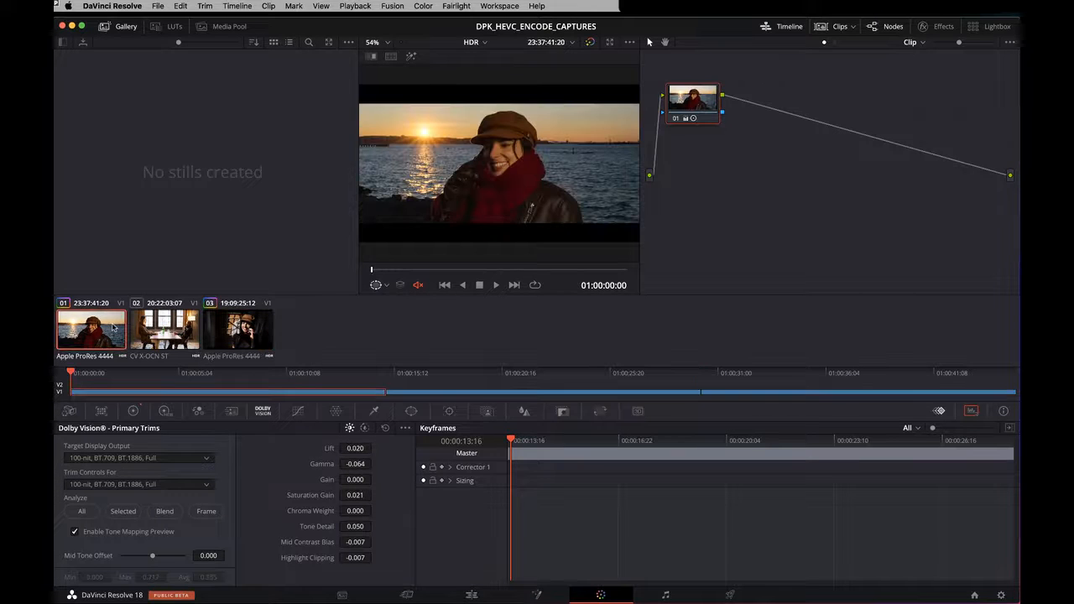
key(End)
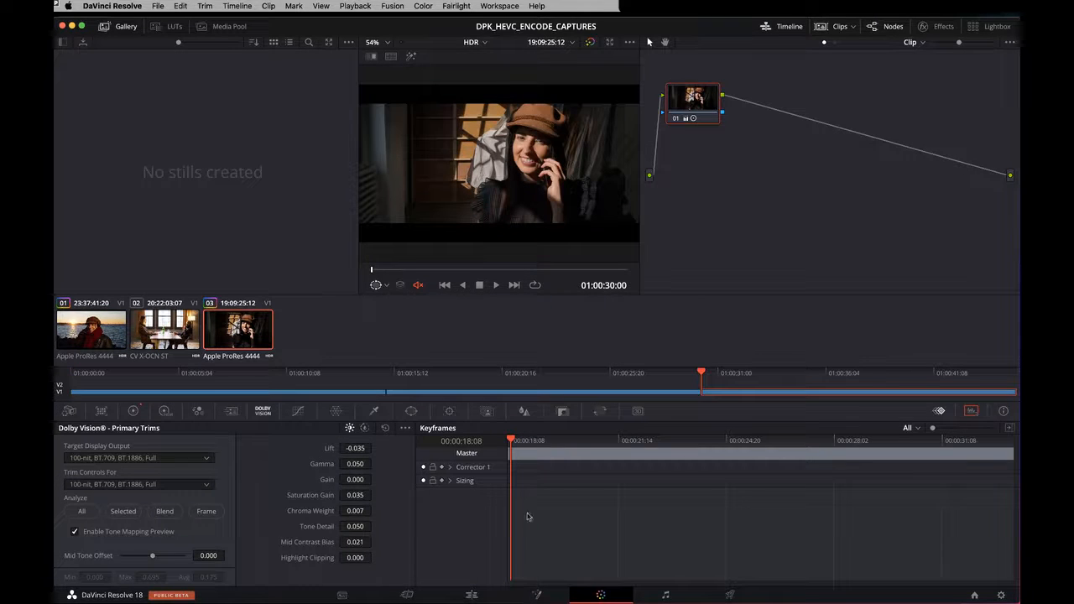
Step: Switch to the Deliver page and load the H.265 Master render preset
click(730, 596)
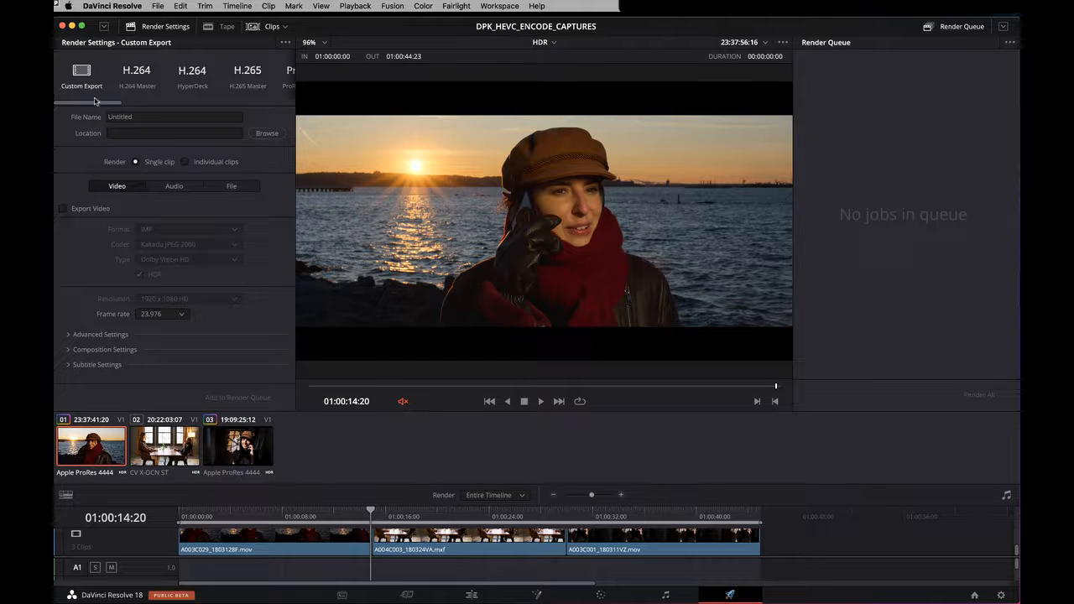
drag(94, 100, 126, 105)
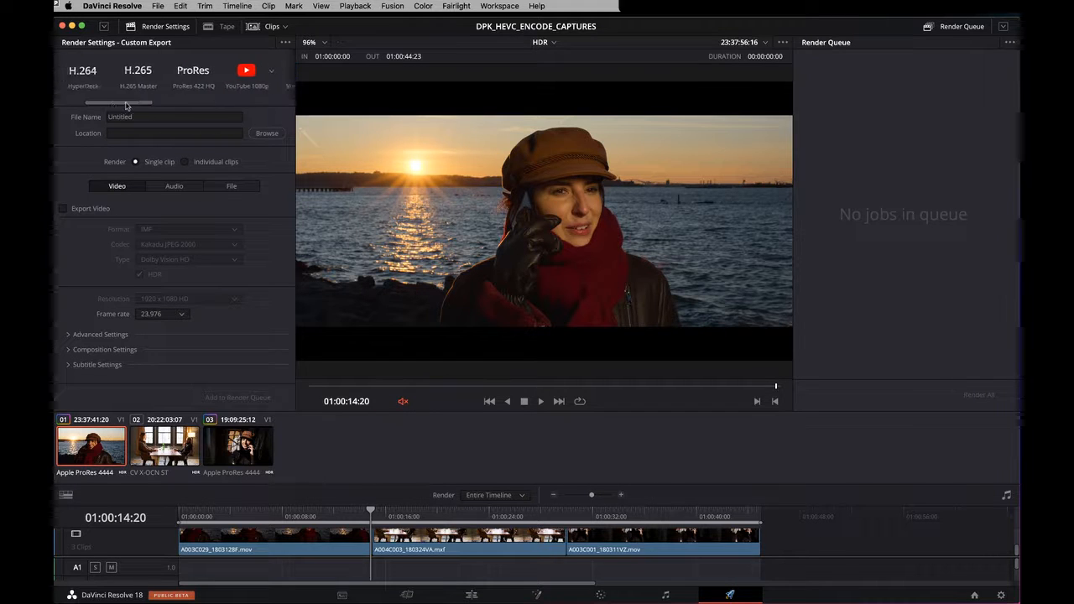
click(140, 81)
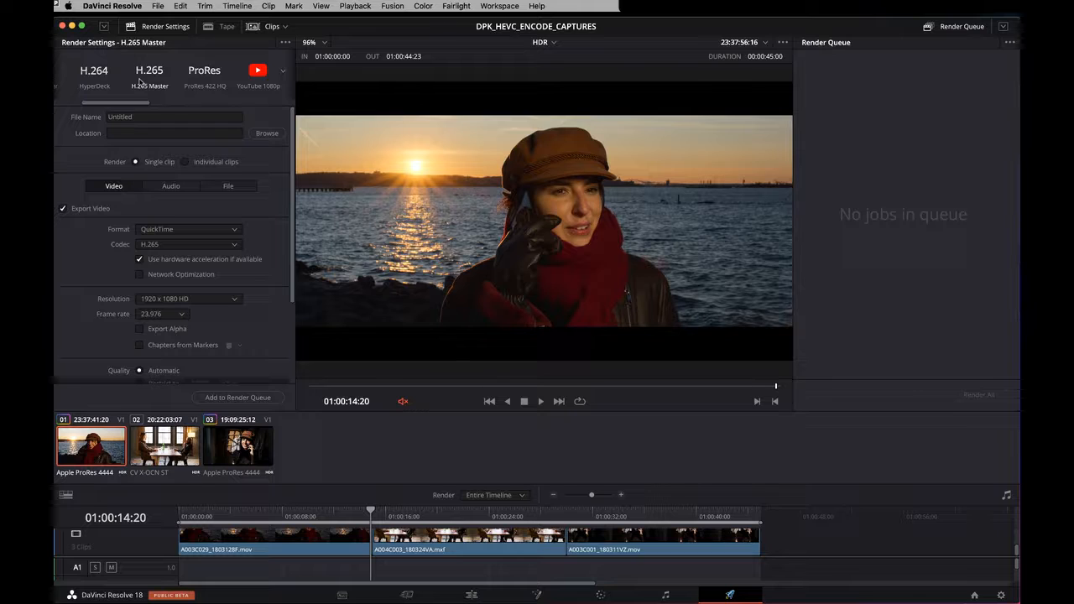
Step: Name the render file Dolby_Vision_Profile5_encode and save it to the Movies folder
double_click(116, 117)
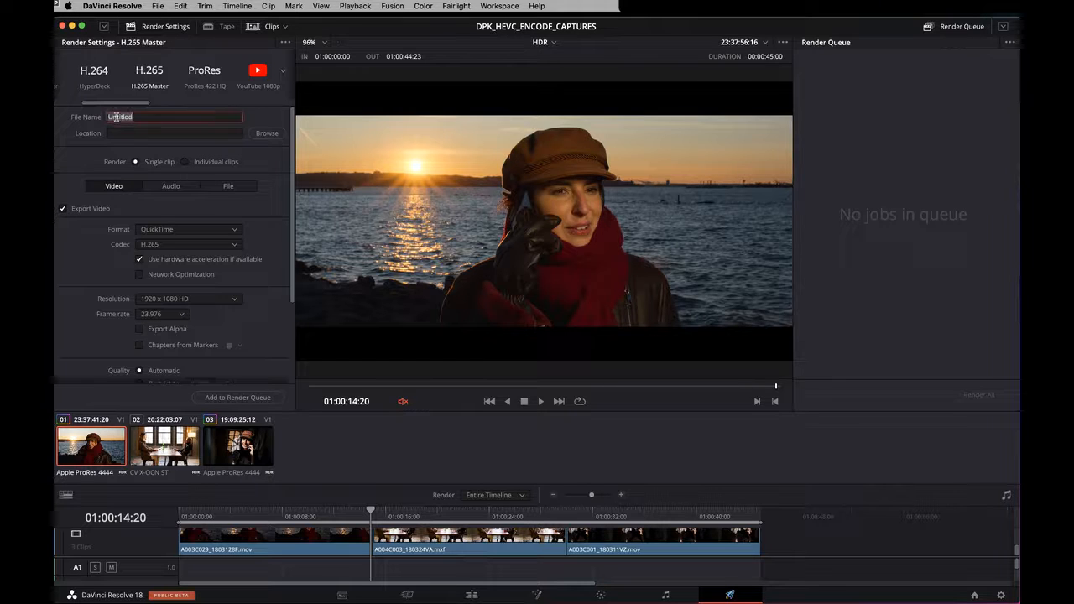
text(Dolby_Vision_Profile5_encode)
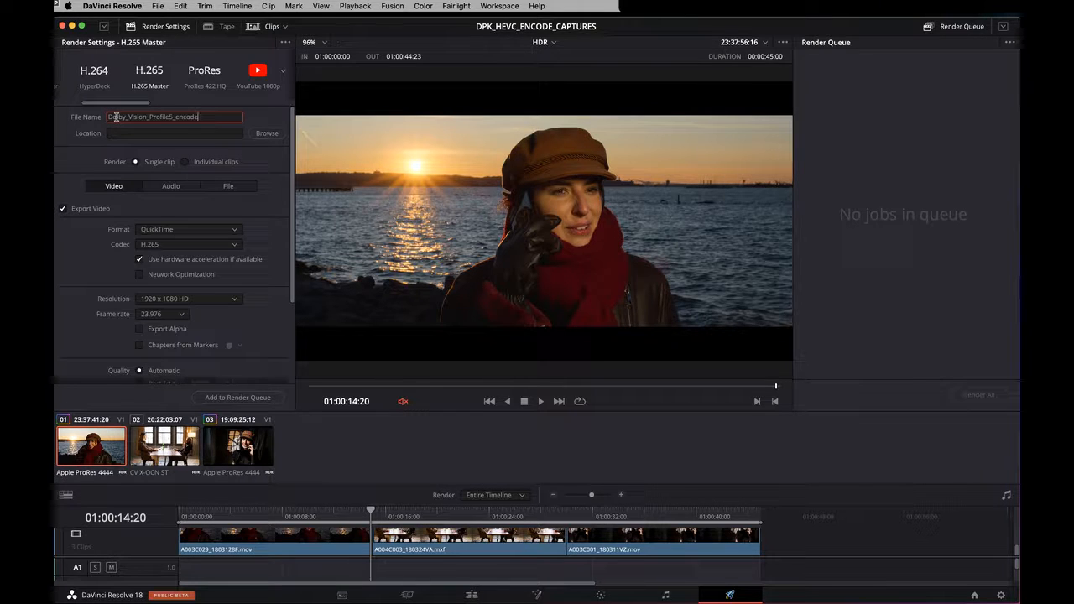
click(253, 133)
click(252, 133)
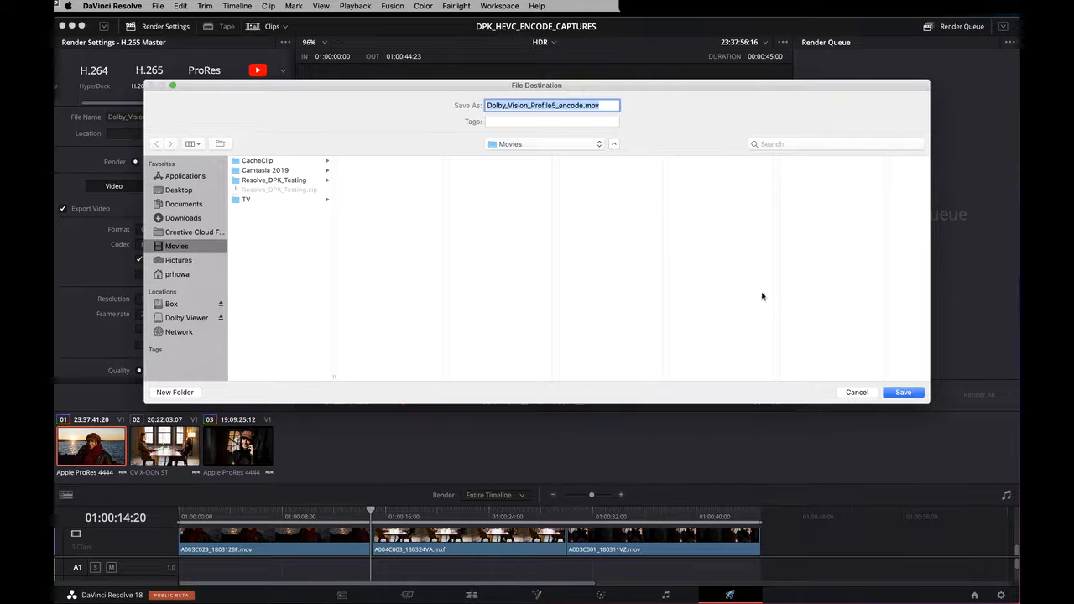
click(903, 392)
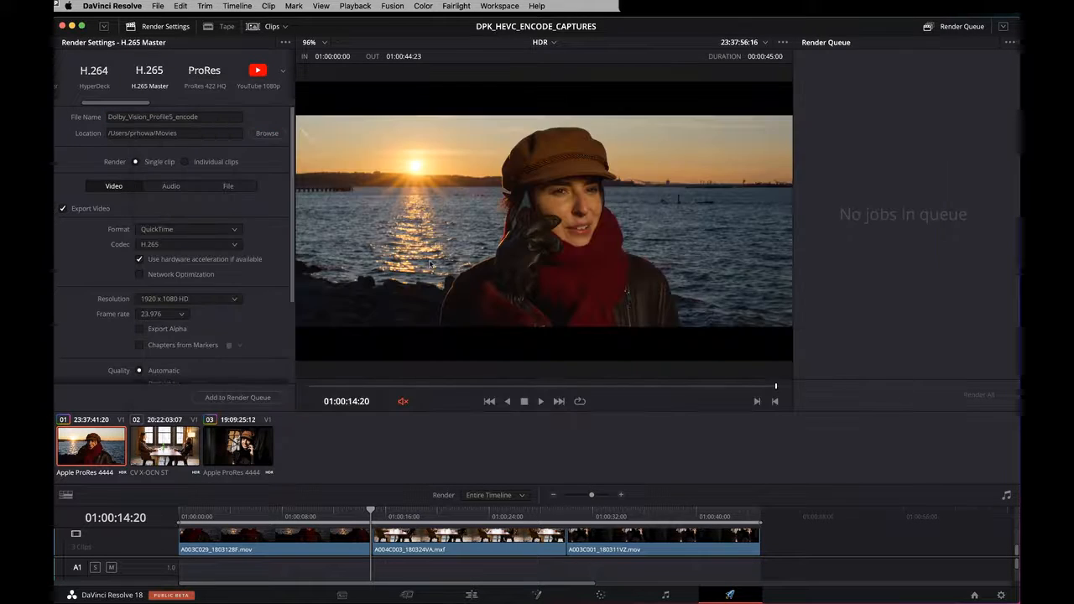
Step: Keep video export enabled and choose QuickTime as the render format
click(64, 209)
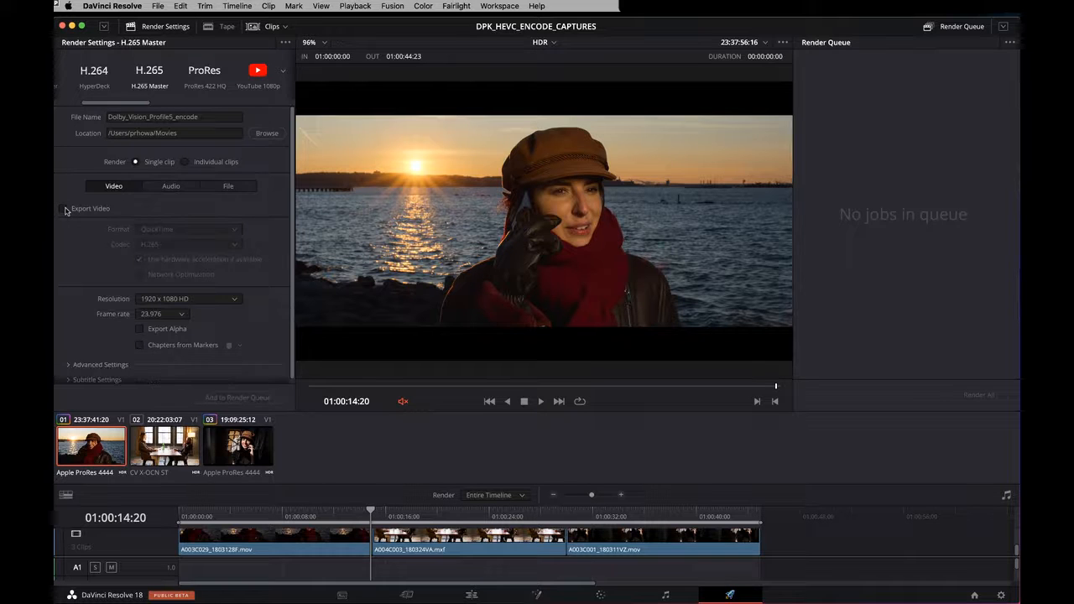
click(64, 209)
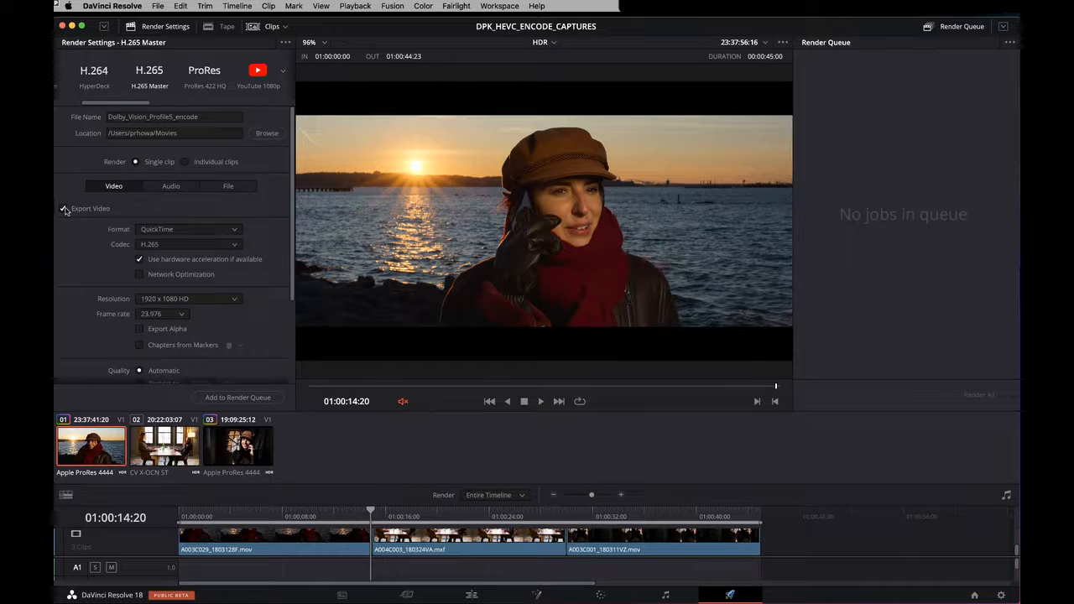
click(232, 231)
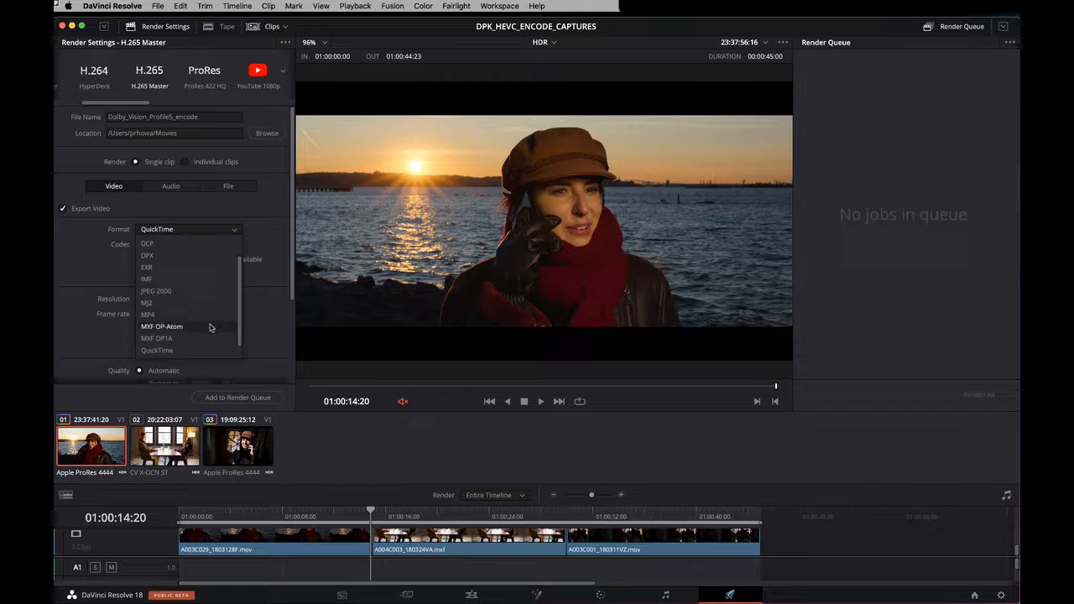
click(210, 350)
Step: Restrict the render quality to 20000 Kb/s and choose the Main10 encoding profile
scroll(160, 302, down, 4)
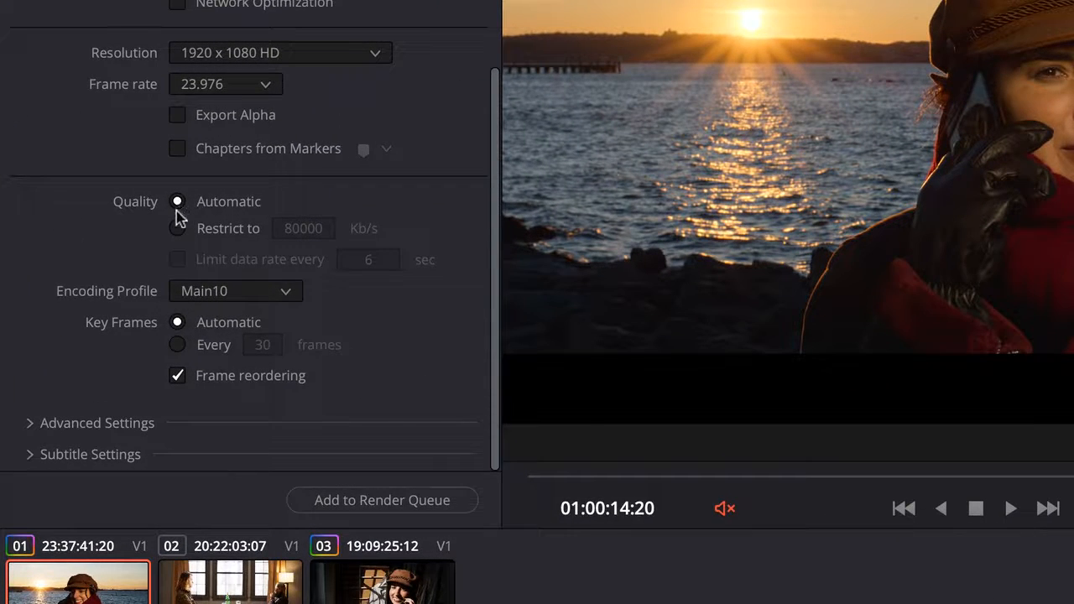
click(178, 229)
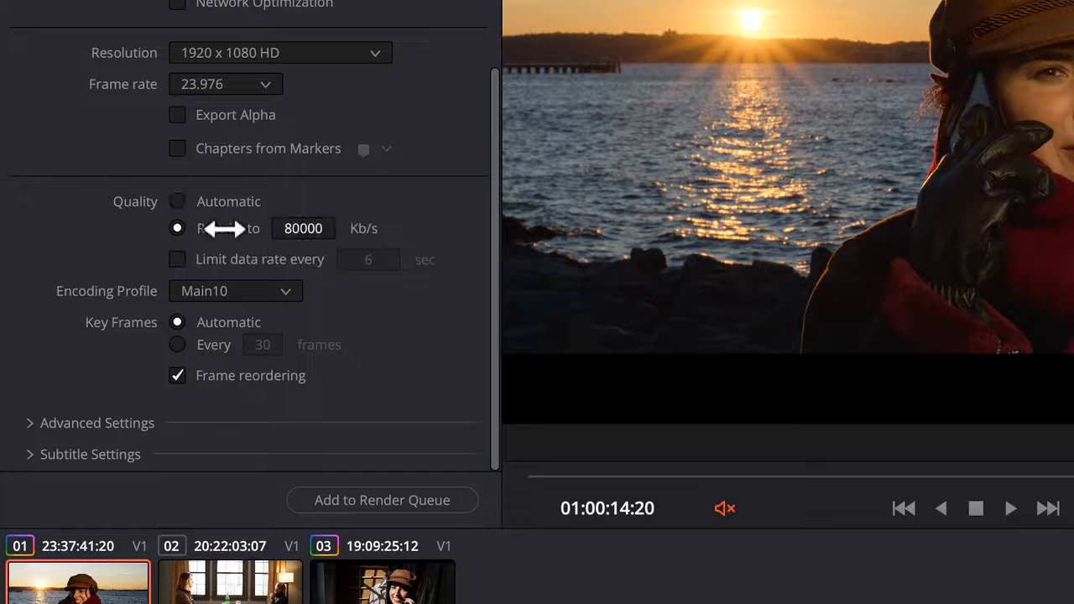
click(310, 223)
drag(299, 229, 268, 228)
text(20)
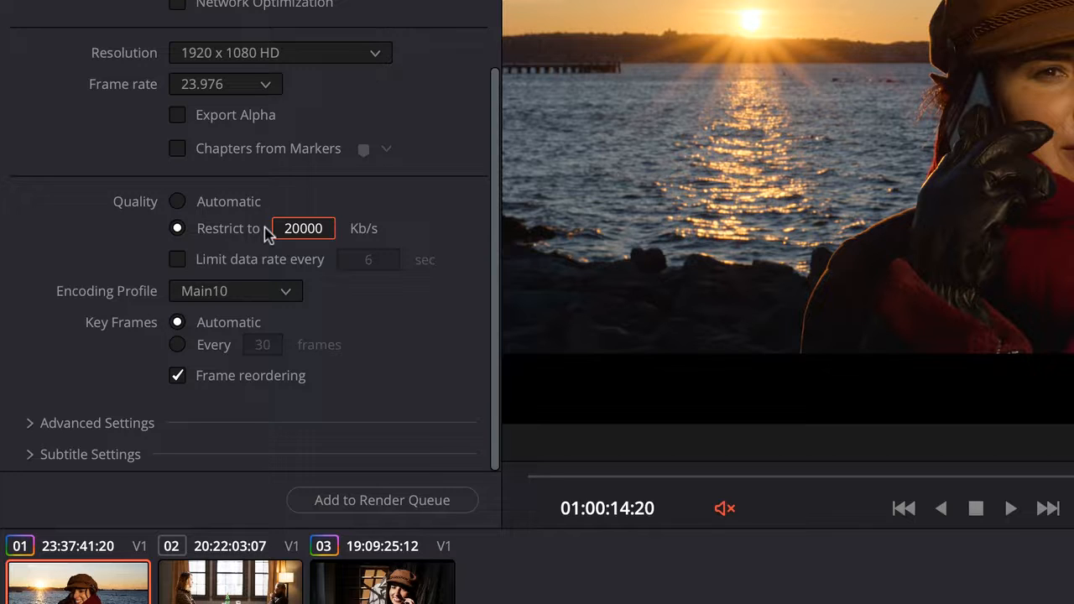
click(285, 294)
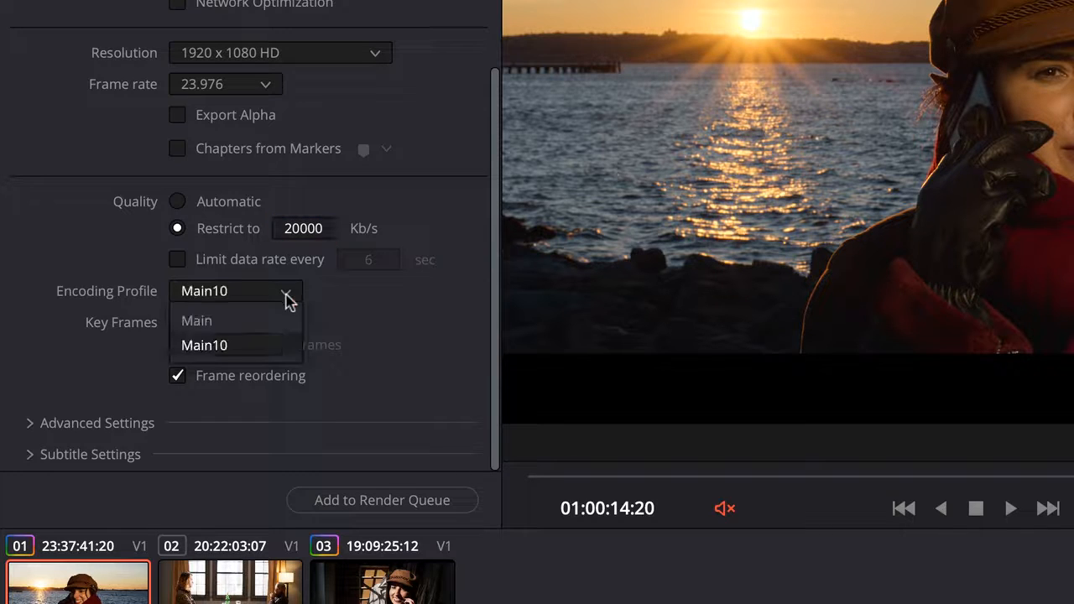
click(286, 346)
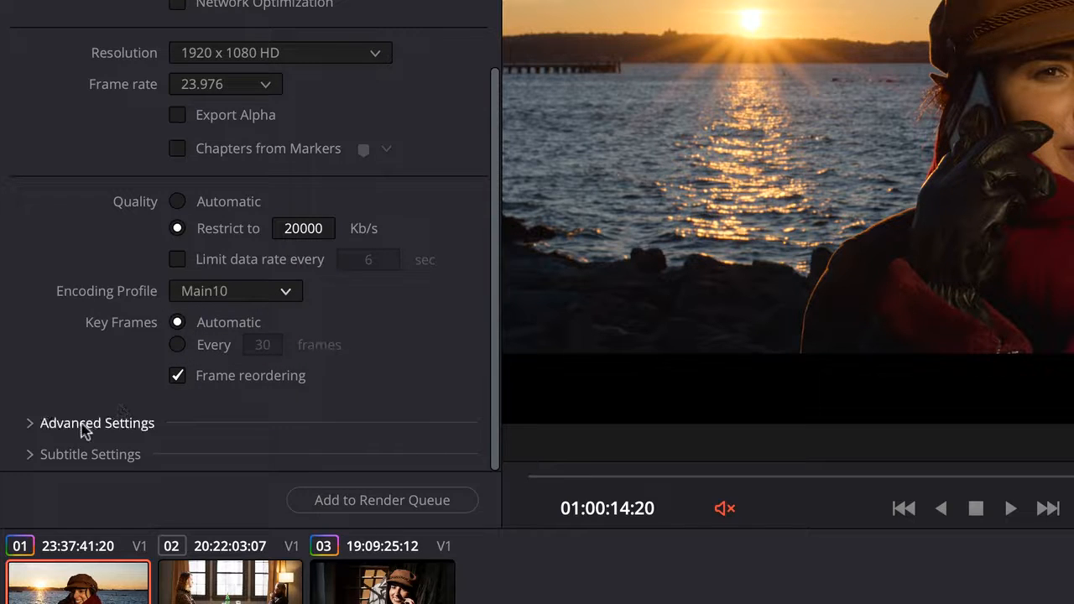
Step: In the advanced render settings, set the Dolby Vision profile to Profile 5.0
click(49, 423)
scroll(118, 399, down, 6)
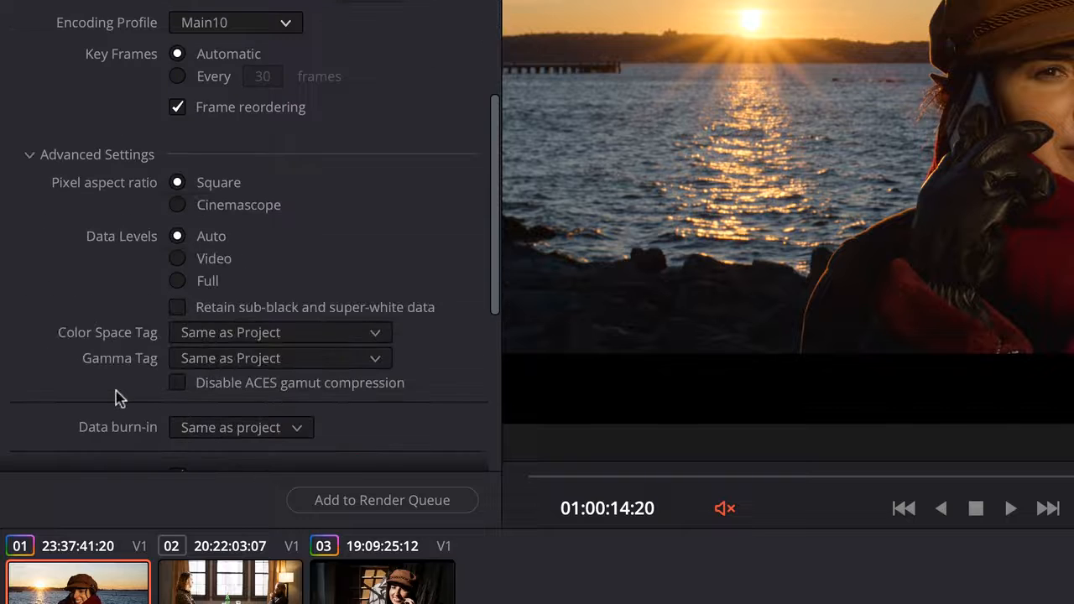
scroll(118, 400, down, 3)
scroll(118, 399, down, 5)
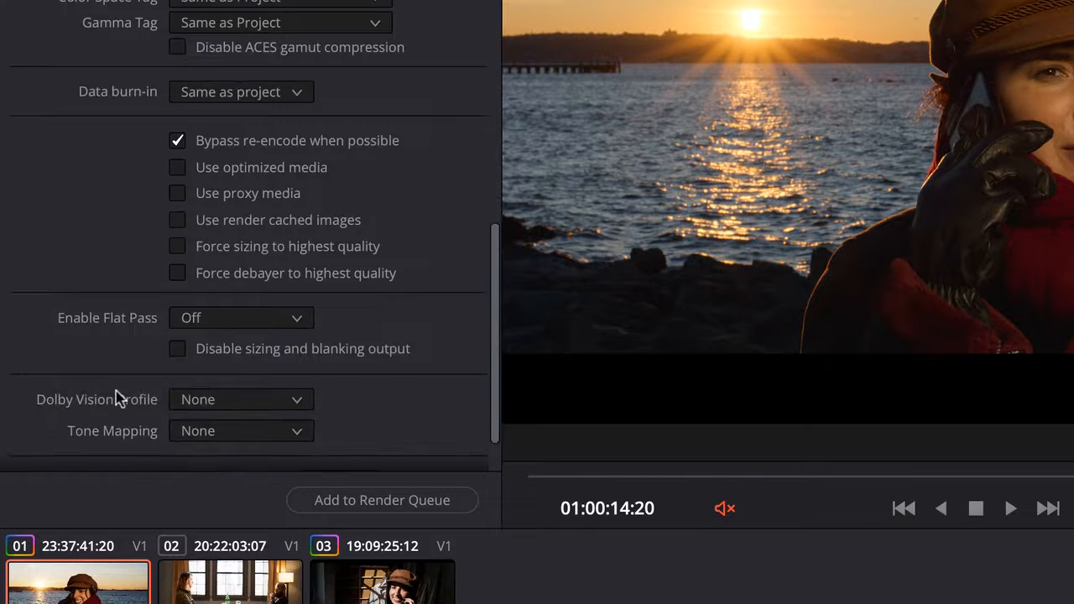
scroll(118, 400, down, 3)
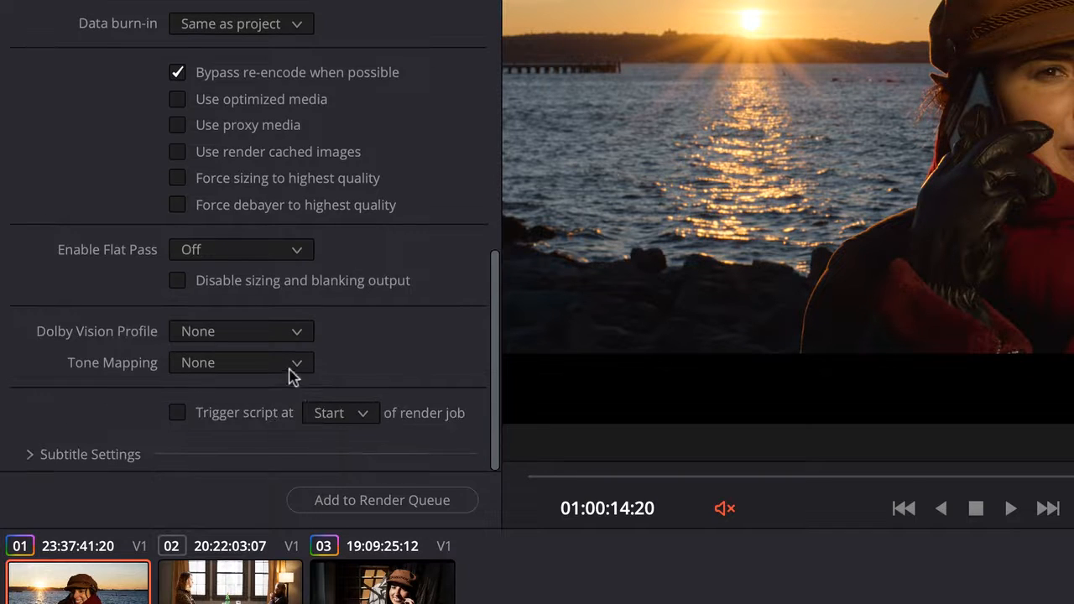
click(306, 334)
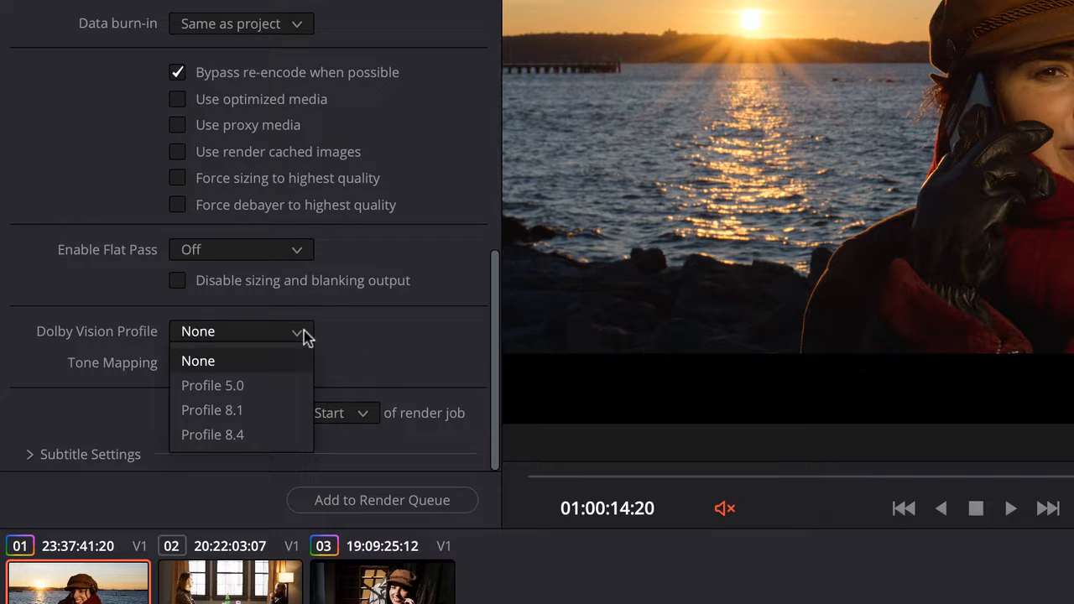
click(300, 385)
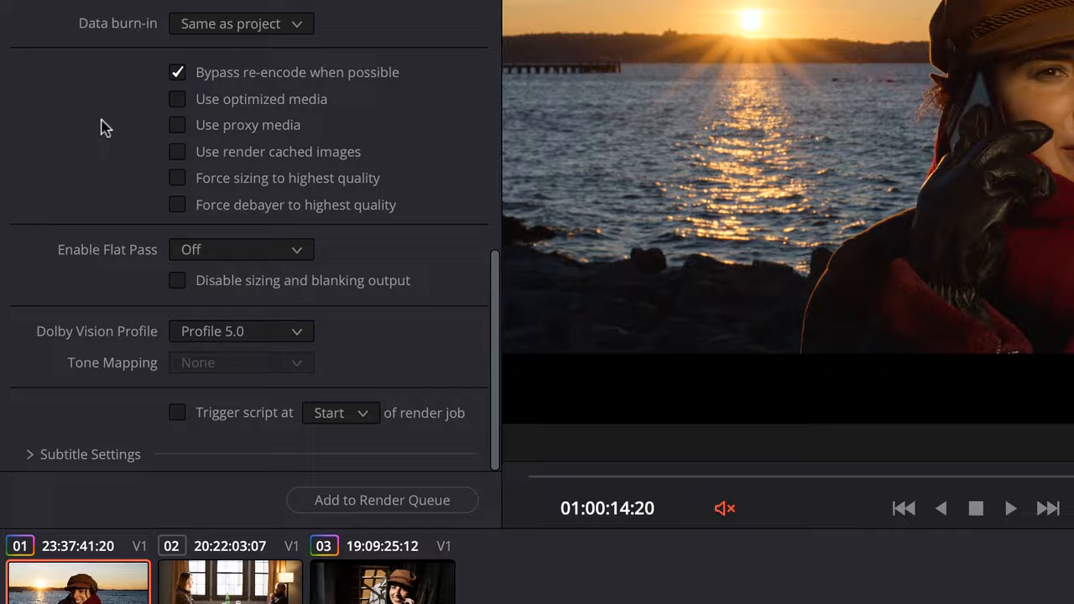
click(294, 334)
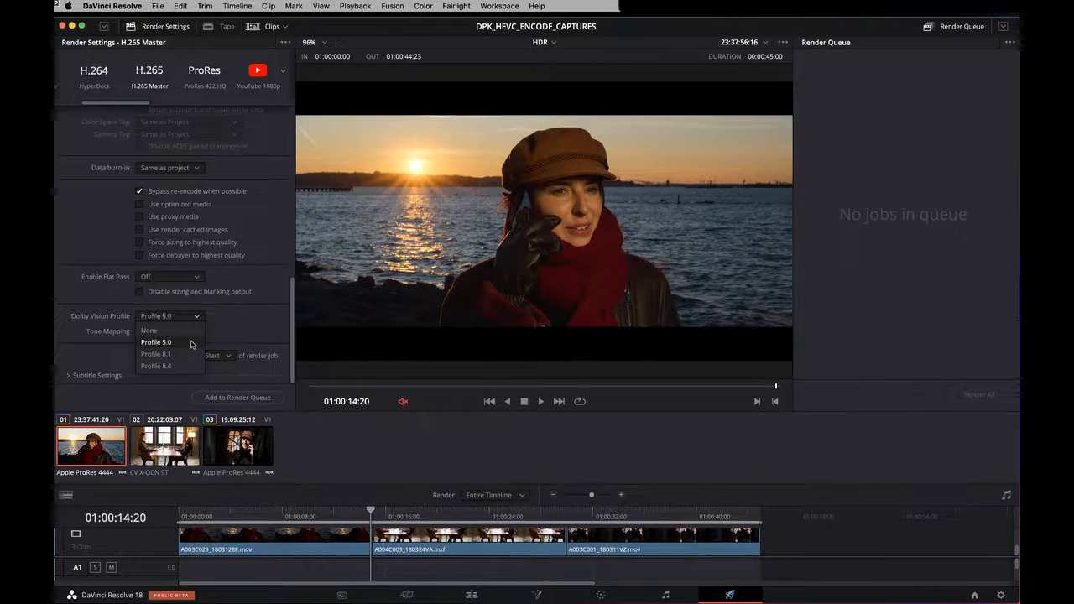
click(191, 342)
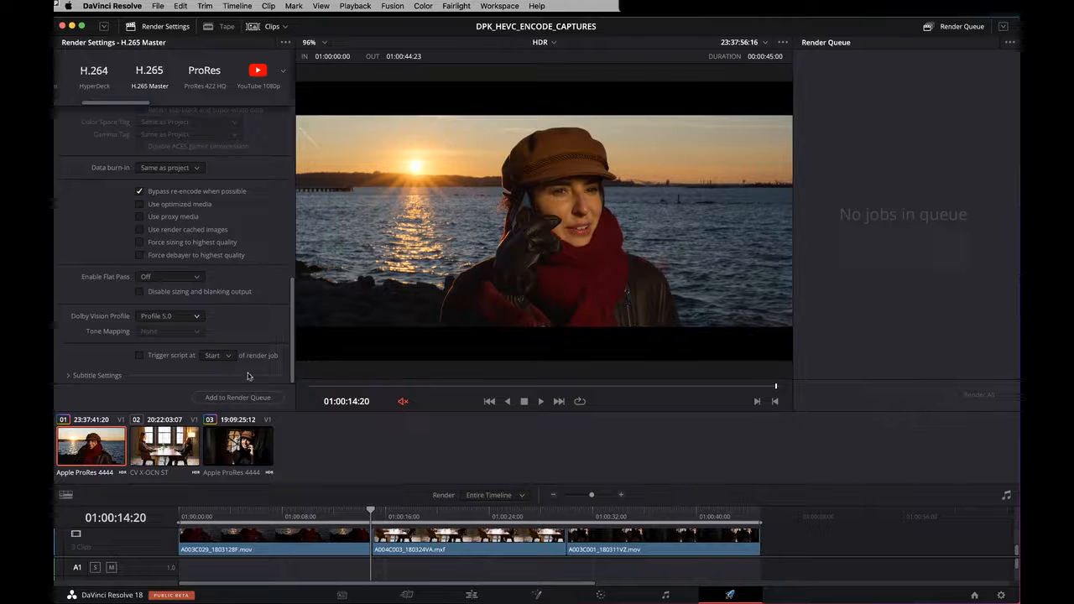
Step: Add the H.265 Dolby Vision job to the render queue and start rendering it
click(236, 398)
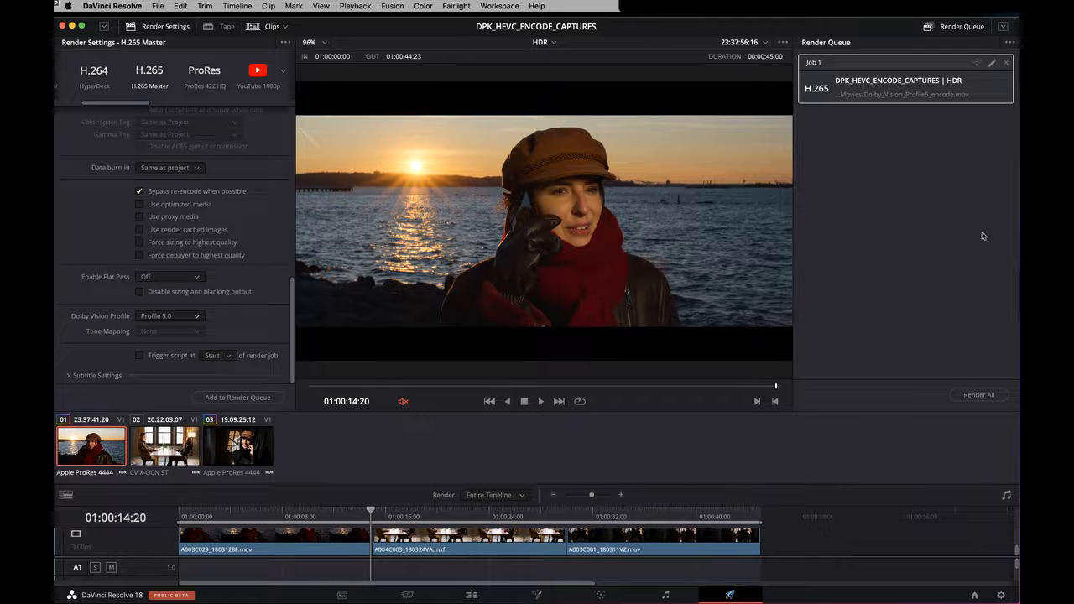
click(979, 394)
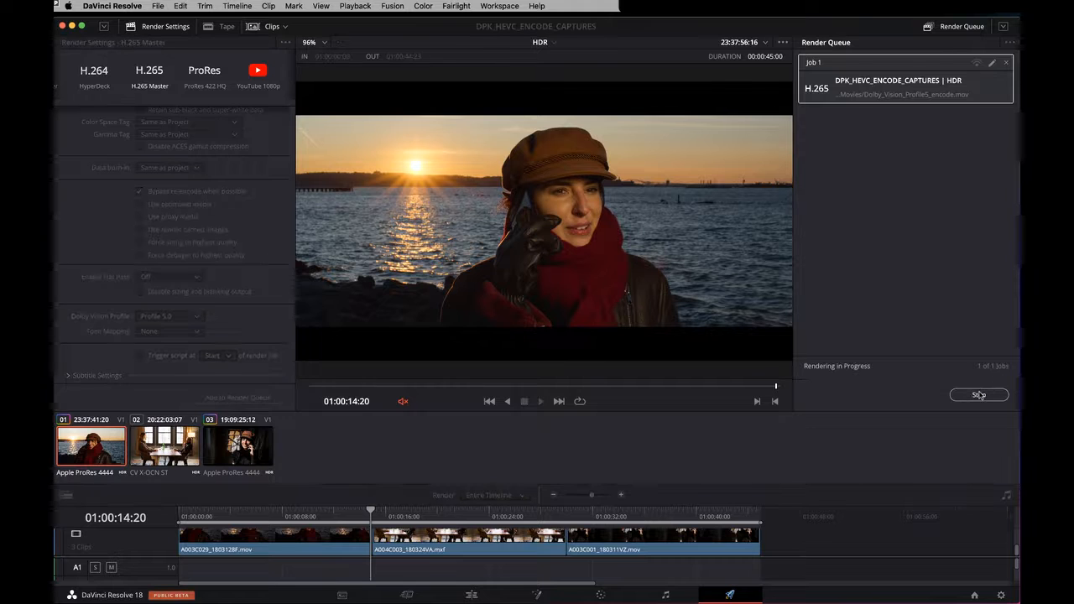